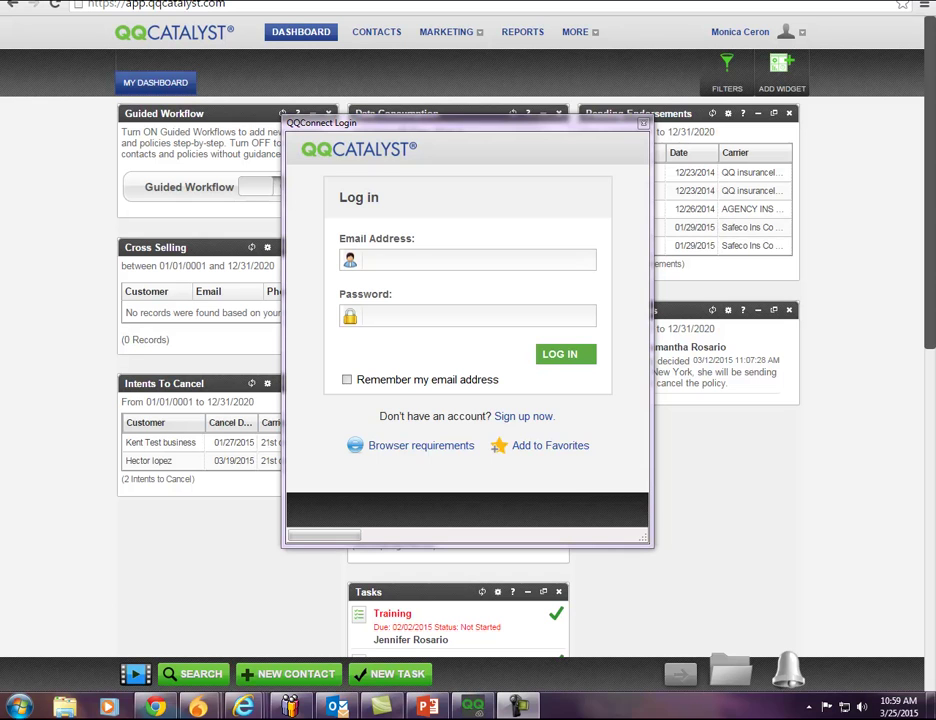
Log in to QQConnect with the account email and password, and authorize its QQCatalyst access.
left_click(367, 262)
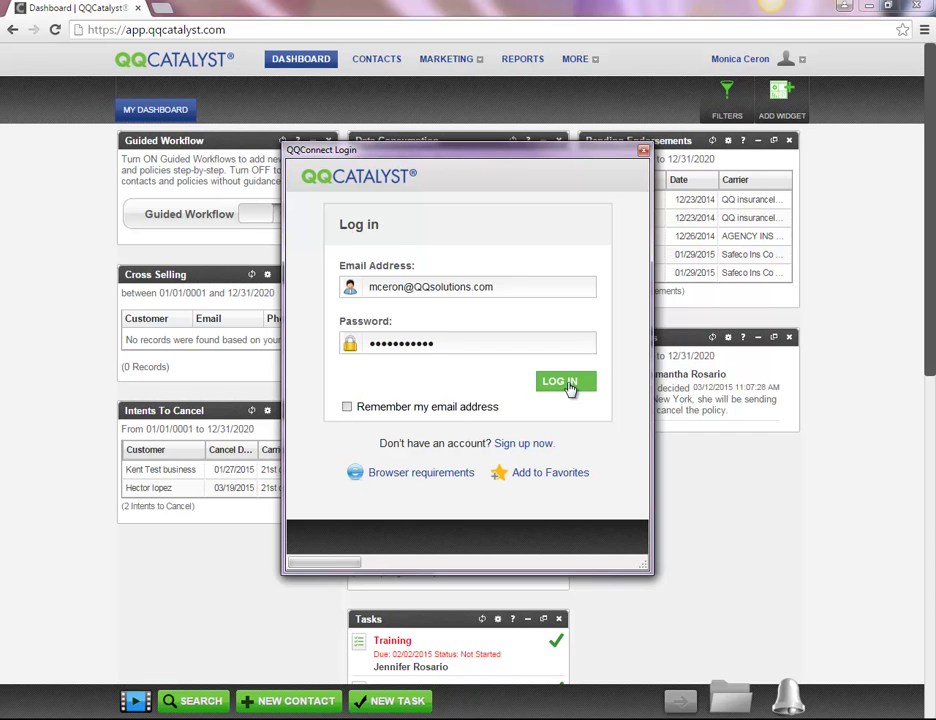
left_click(562, 383)
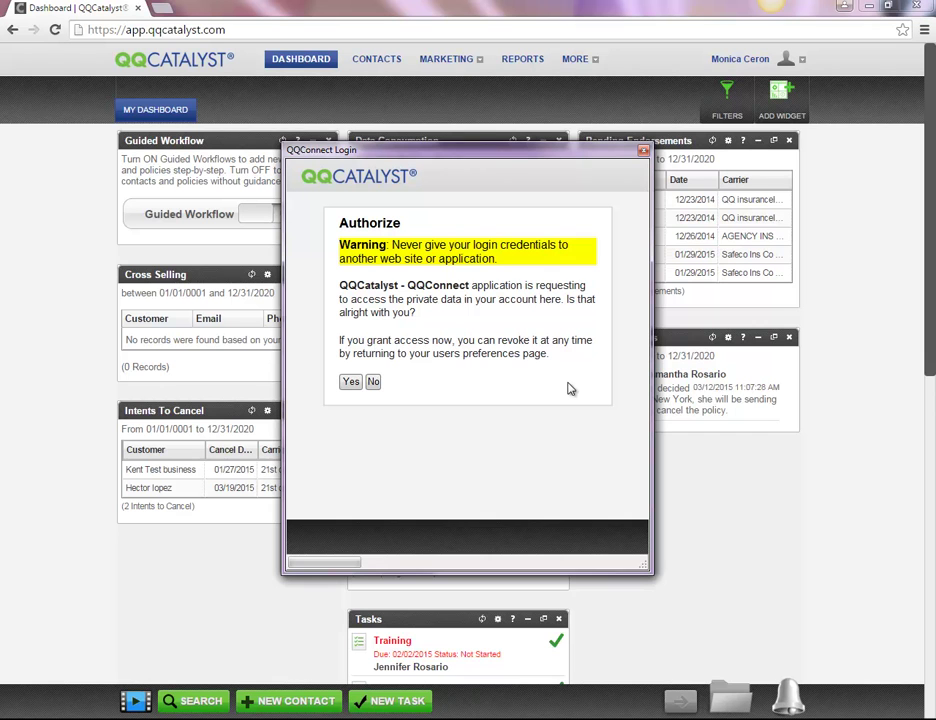
left_click(352, 384)
left_click(806, 719)
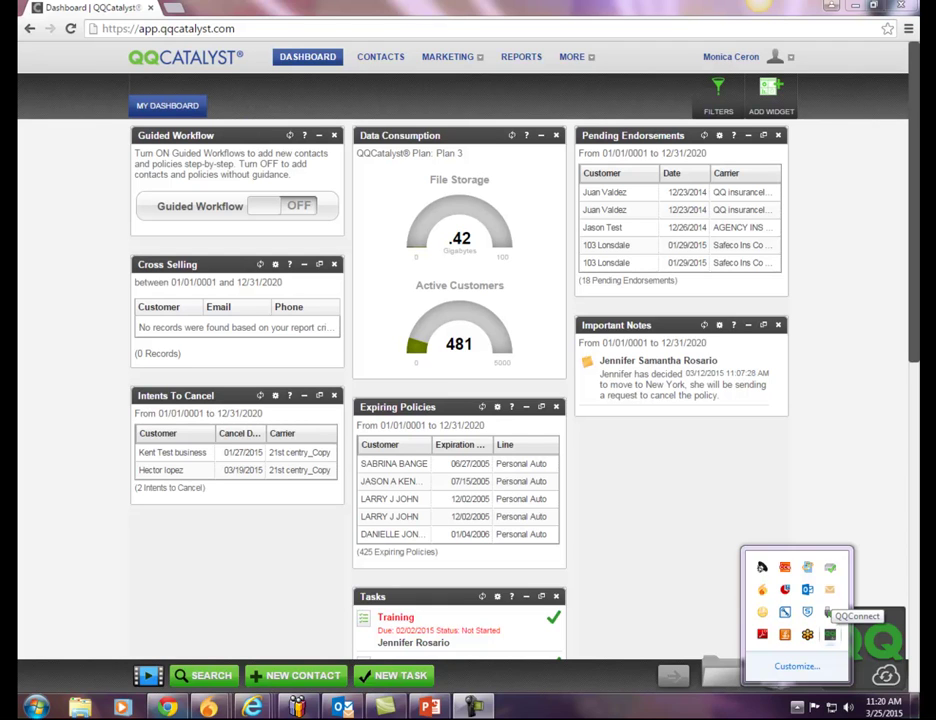
Show and then hide the QQ drop widget from the QQConnect tray menu.
right_click(828, 612)
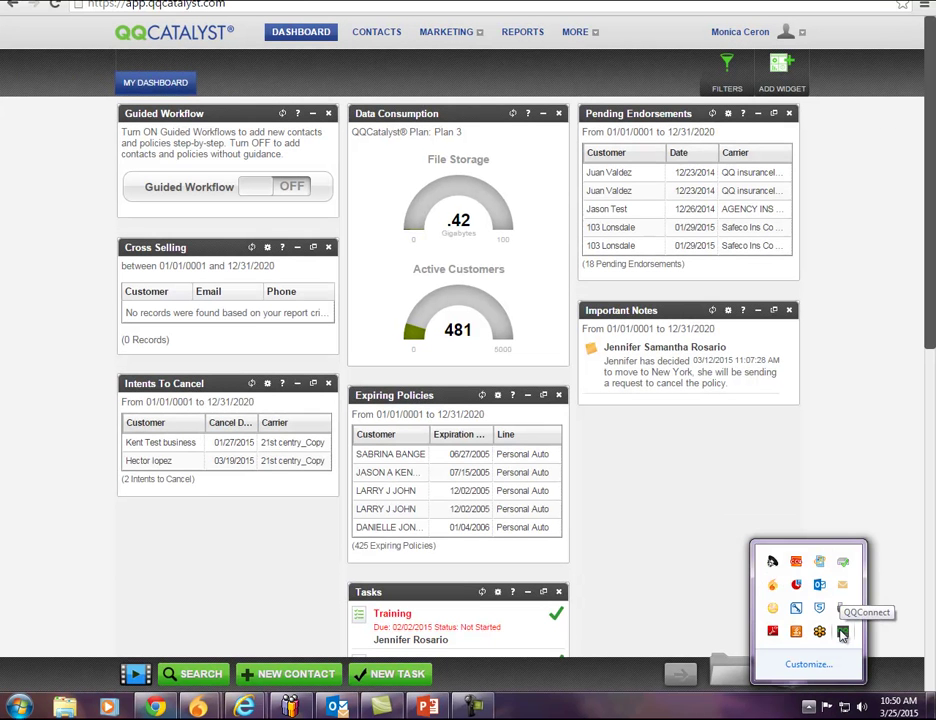
right_click(842, 633)
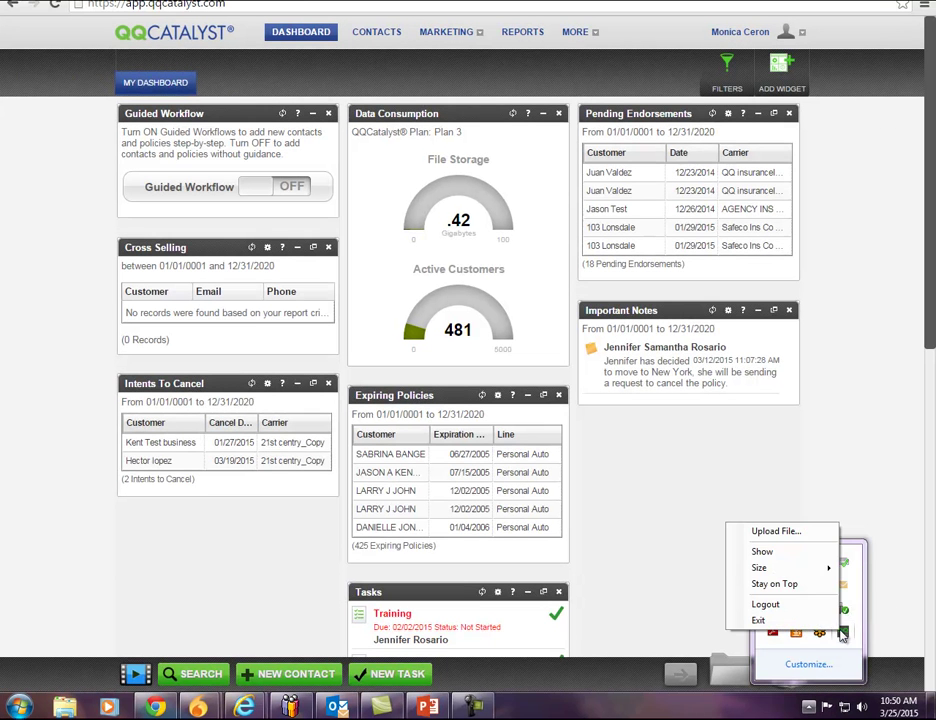
left_click(810, 556)
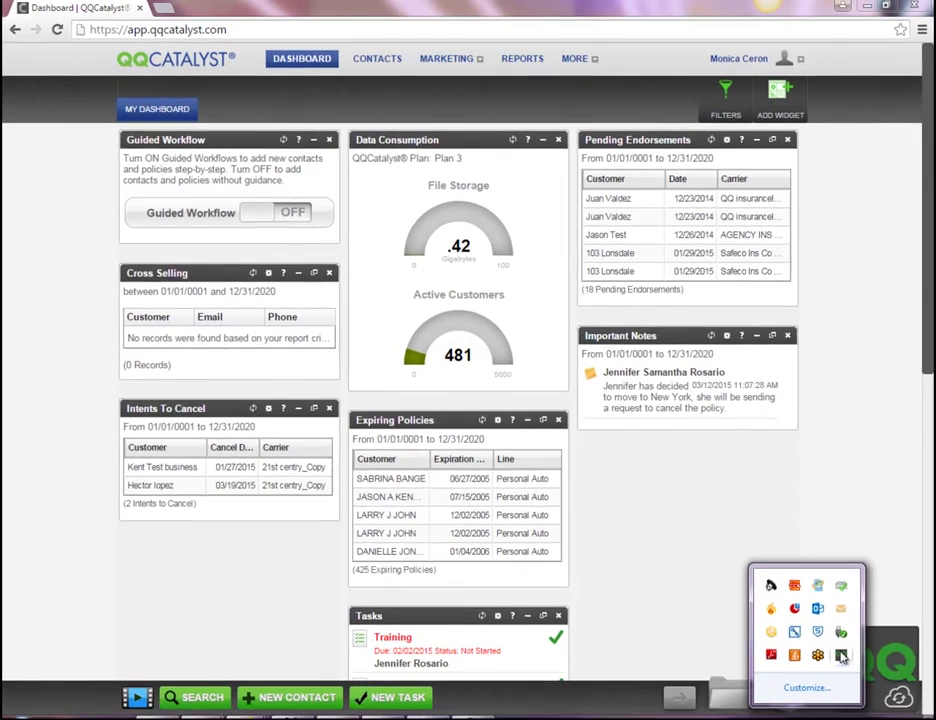
right_click(830, 637)
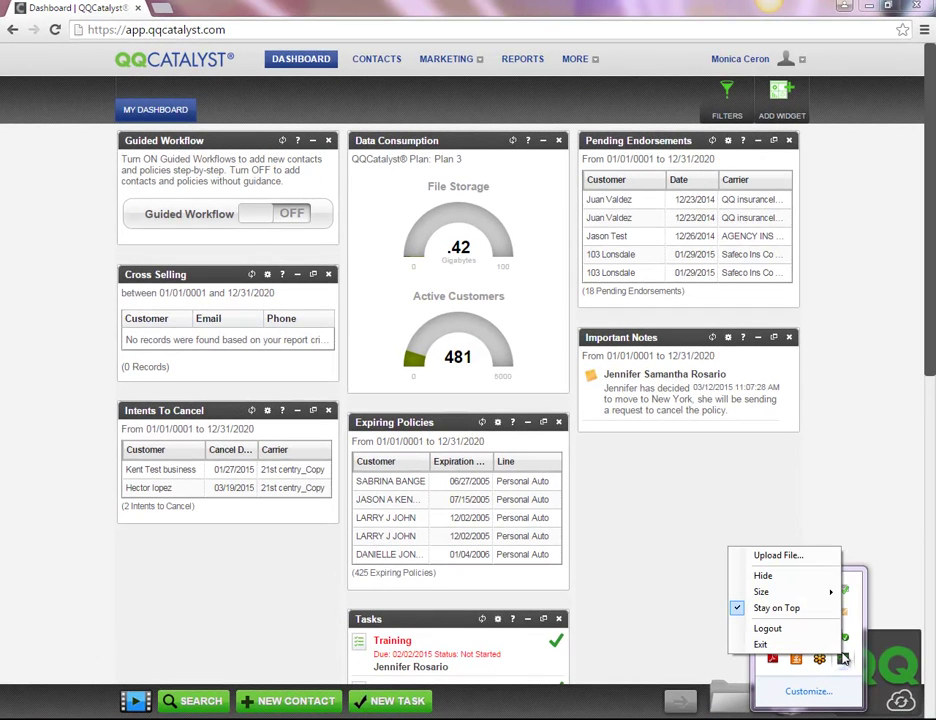
left_click(790, 576)
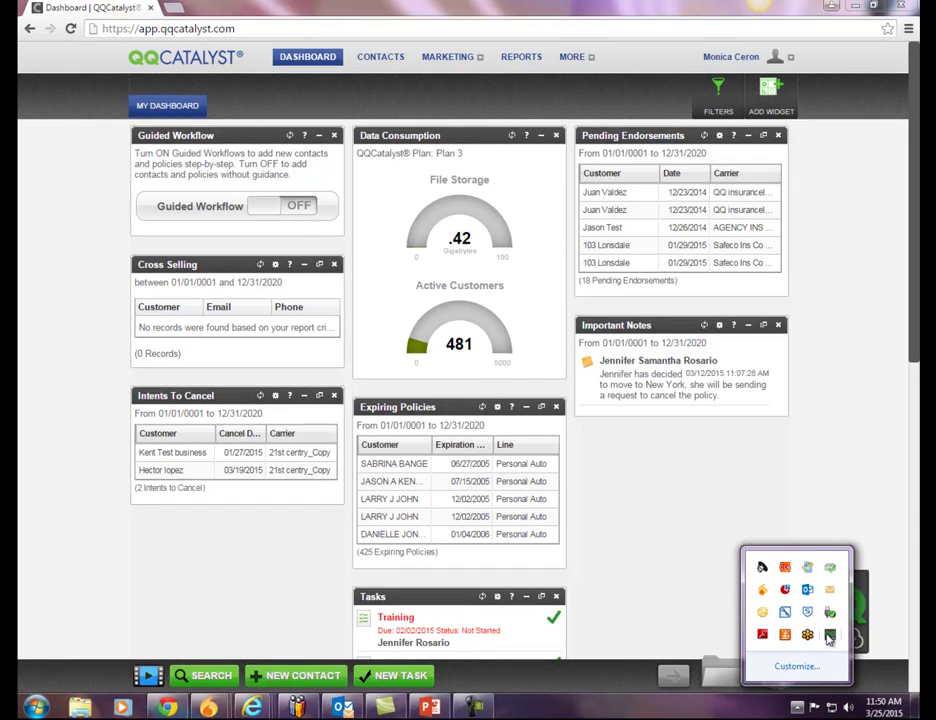
Choose a widget size, toggle Stay on Top, and move the QQ widget to the top-right.
right_click(843, 658)
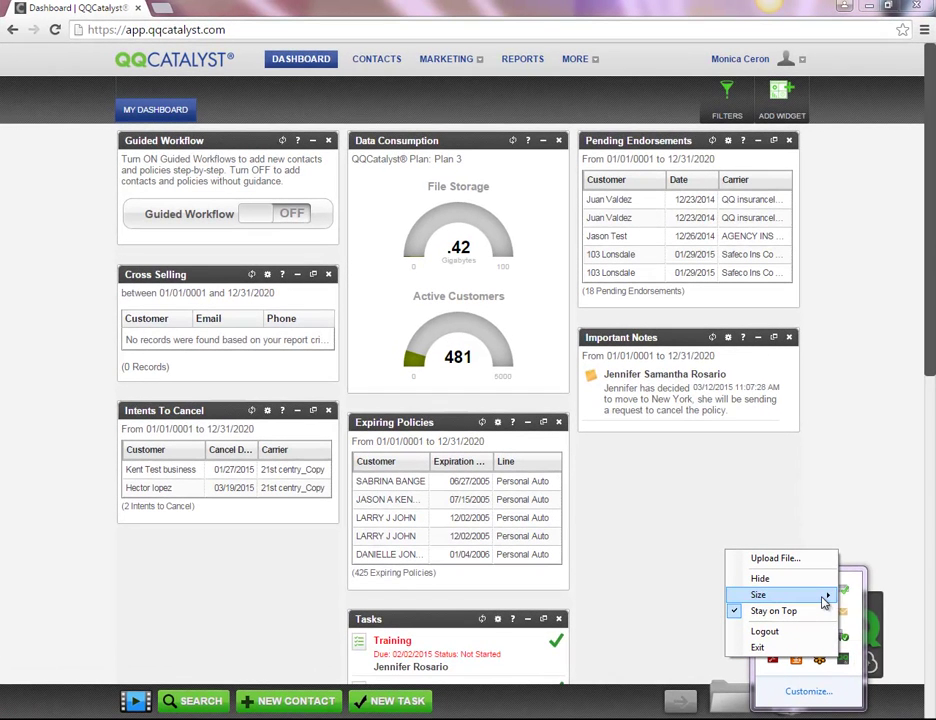
mouse_move(812, 578)
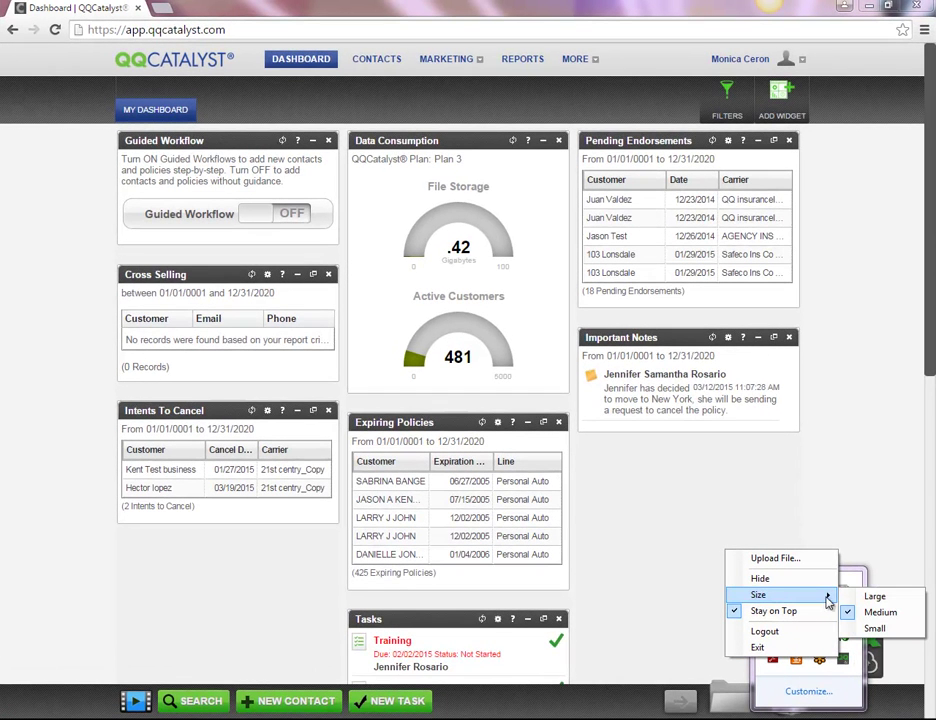
left_click(862, 607)
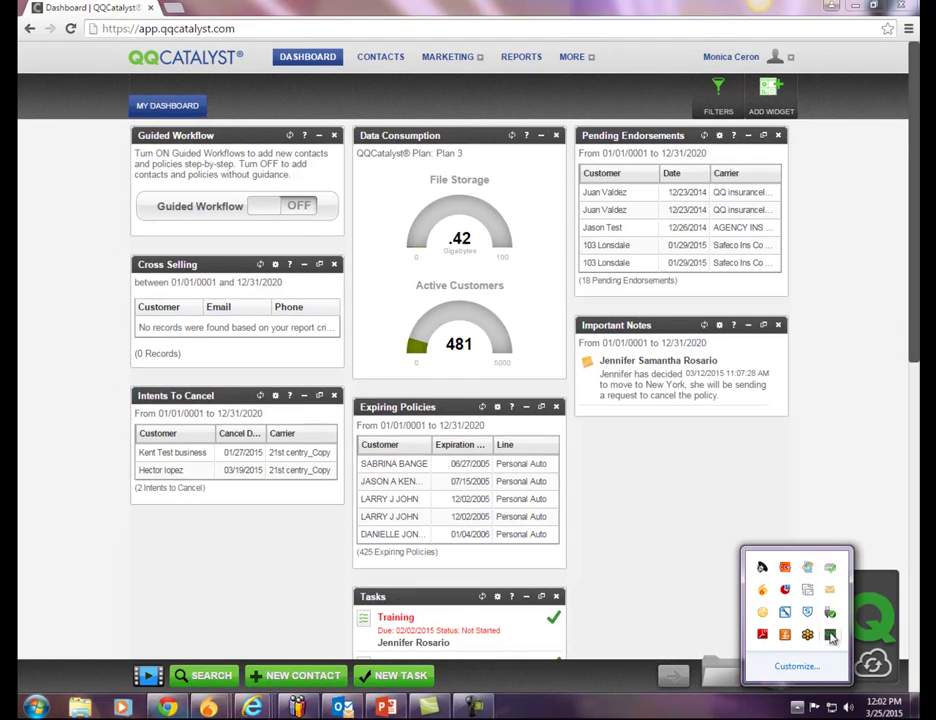
right_click(843, 657)
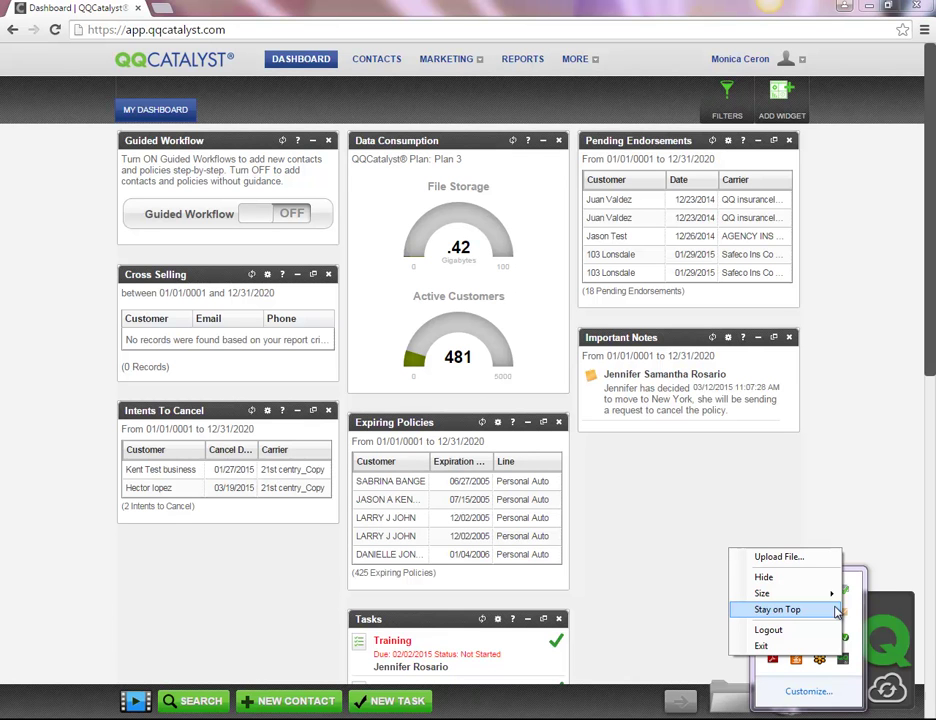
left_click(836, 612)
left_click_drag(836, 655, 840, 137)
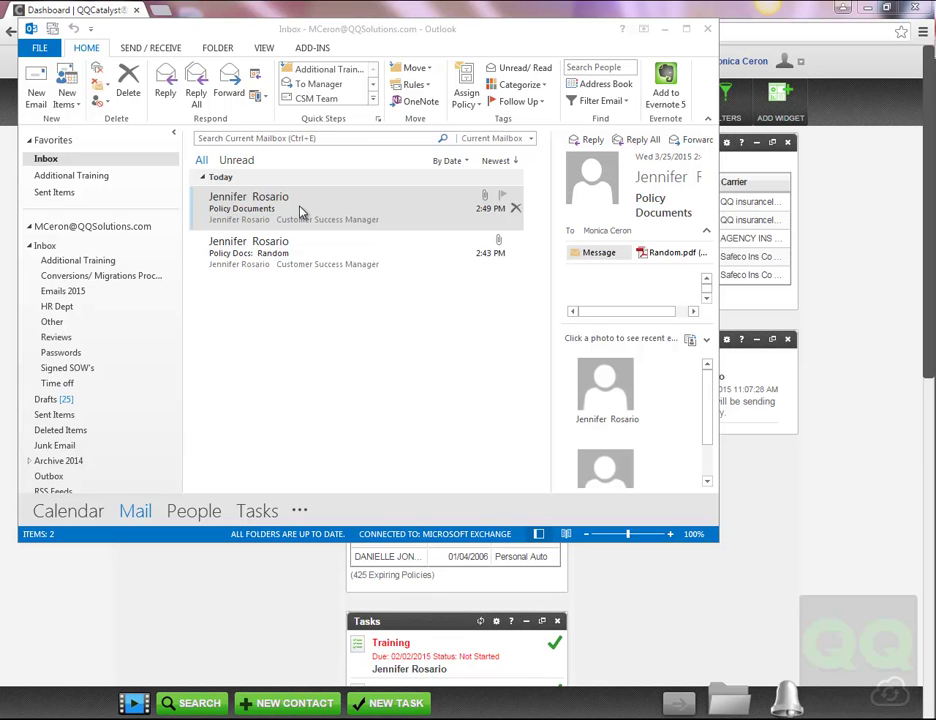
Drop the Policy Documents email onto the QQ widget and attach it to the 06/03/15 Homeowners policy.
left_click(300, 212)
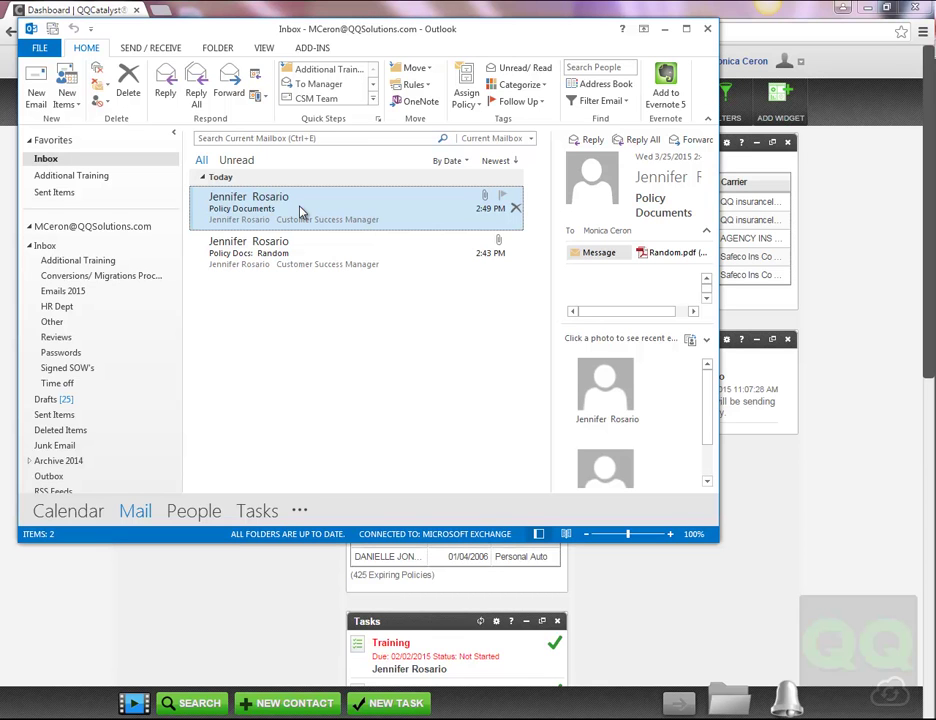
left_click_drag(300, 212, 813, 656)
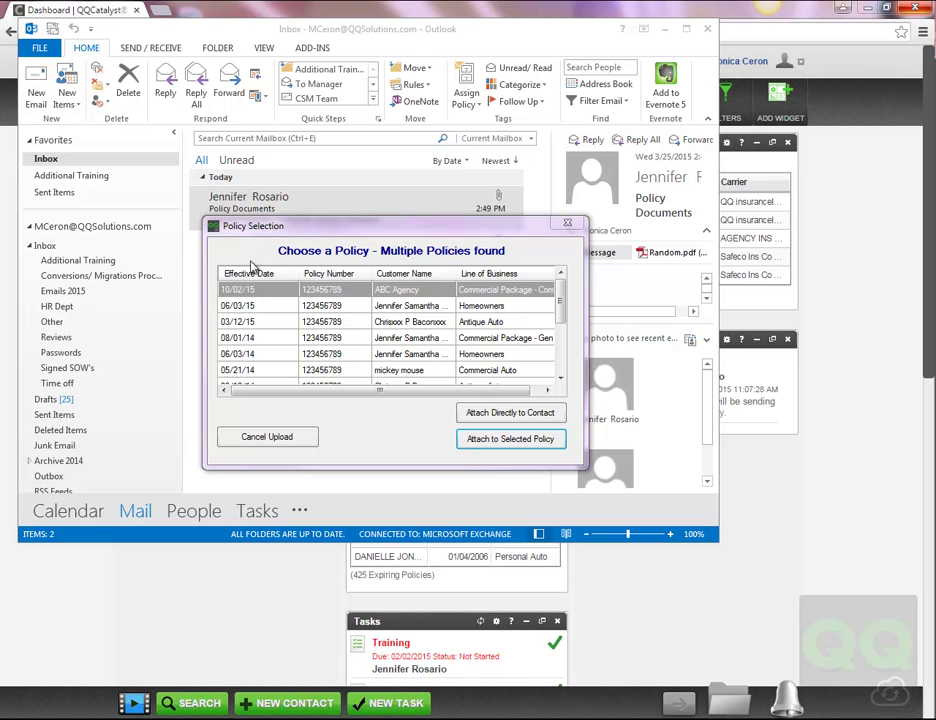
left_click(247, 305)
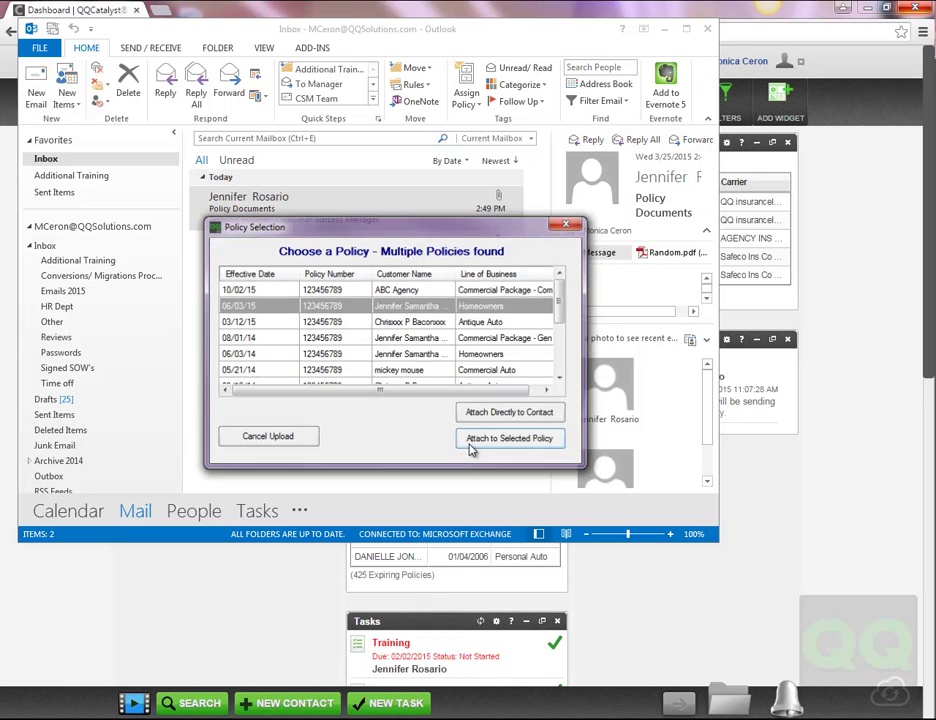
left_click(473, 442)
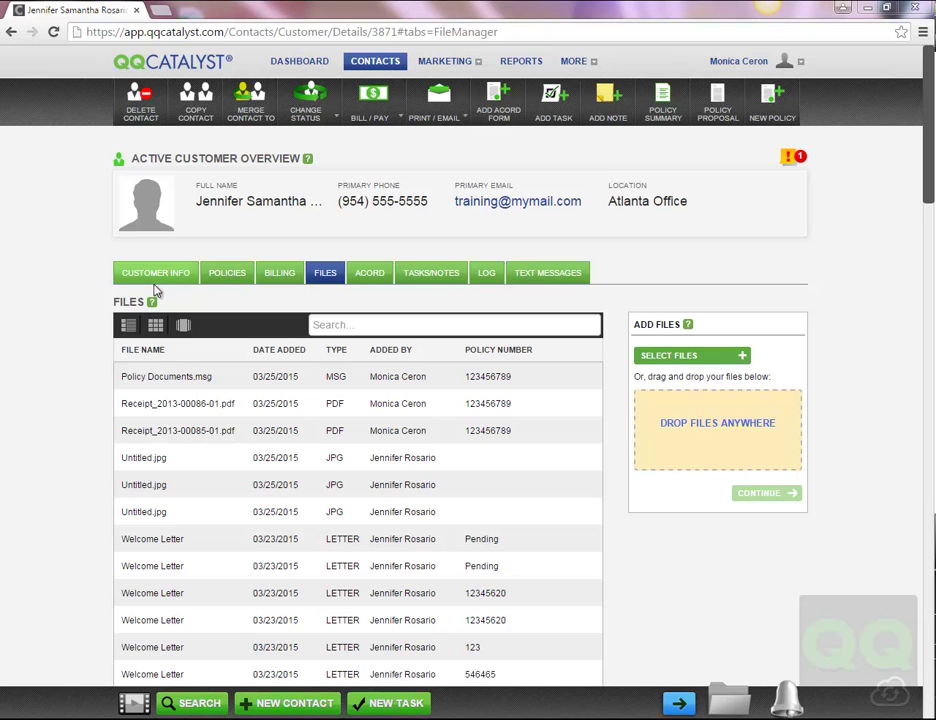
Edit Policy Documents.msg and delete the text in its Title field.
left_click(125, 385)
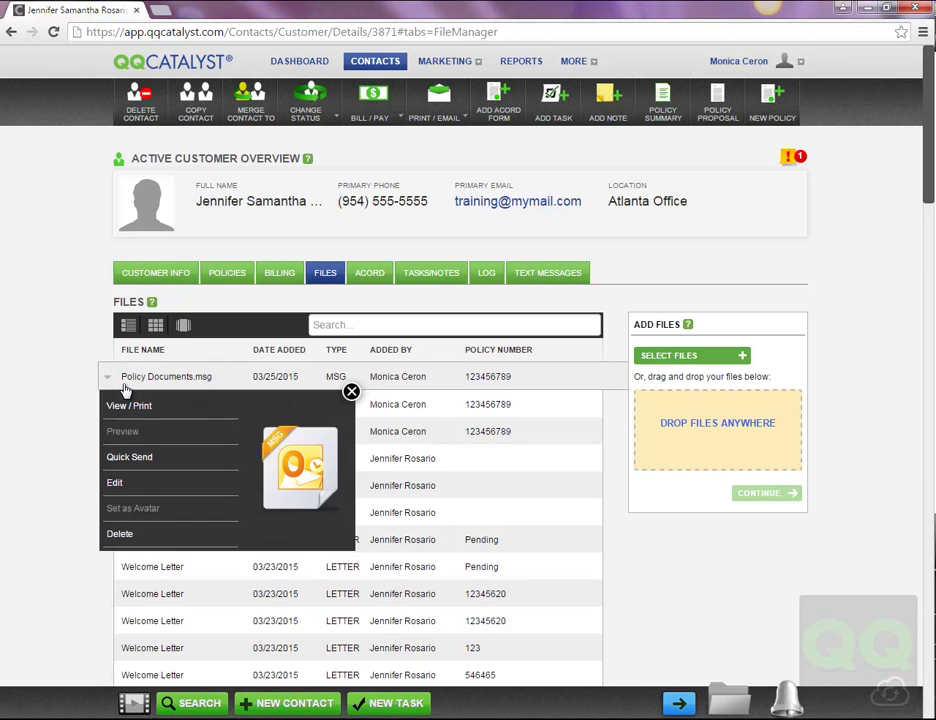
left_click(131, 486)
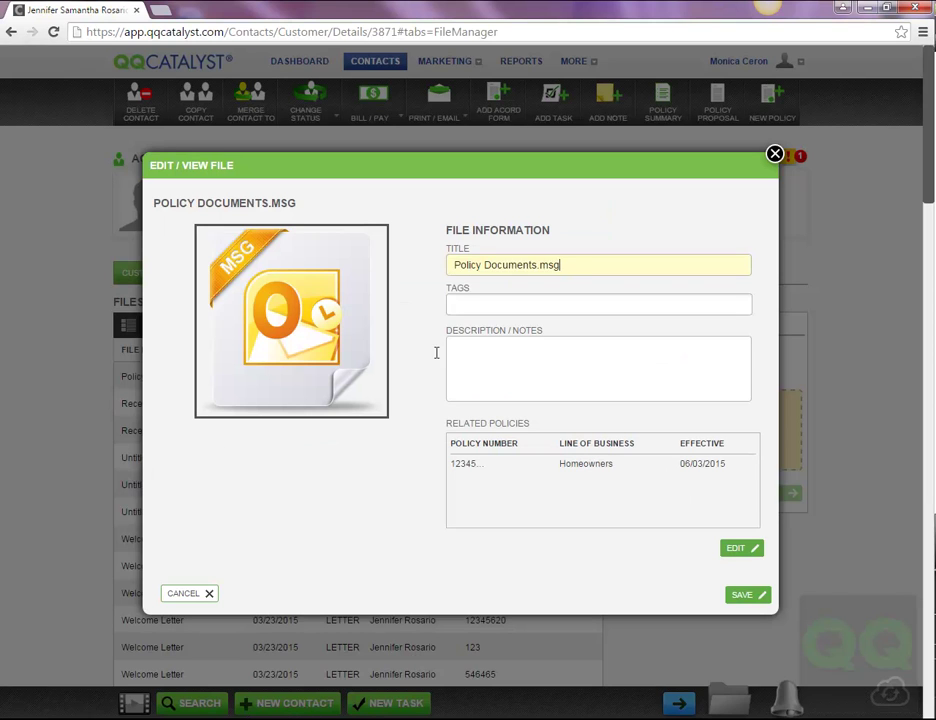
left_click_drag(571, 264, 311, 301)
key("BackSpace")
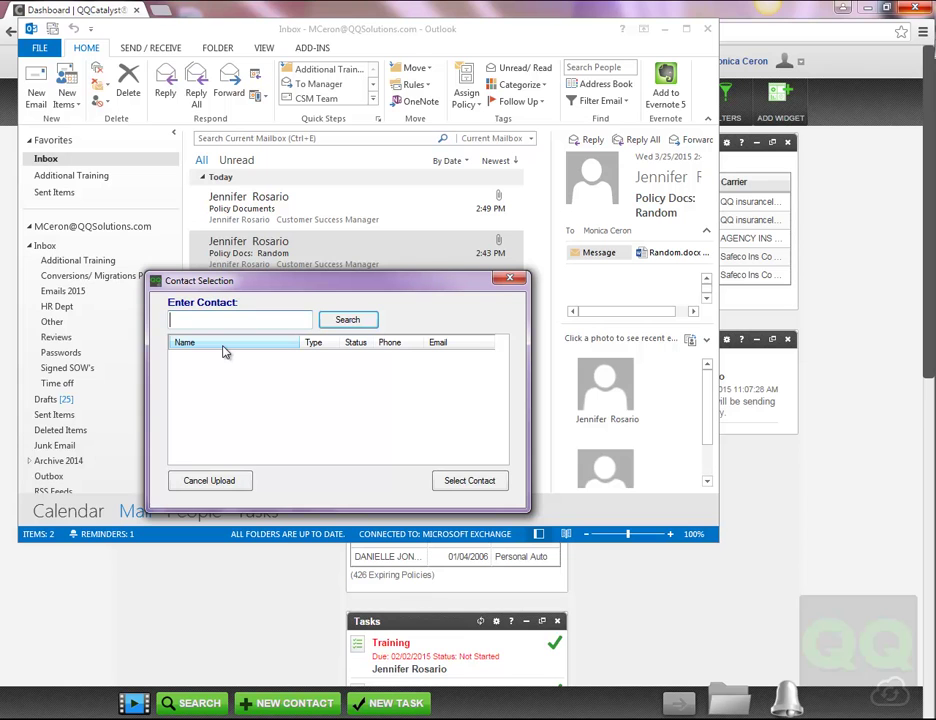
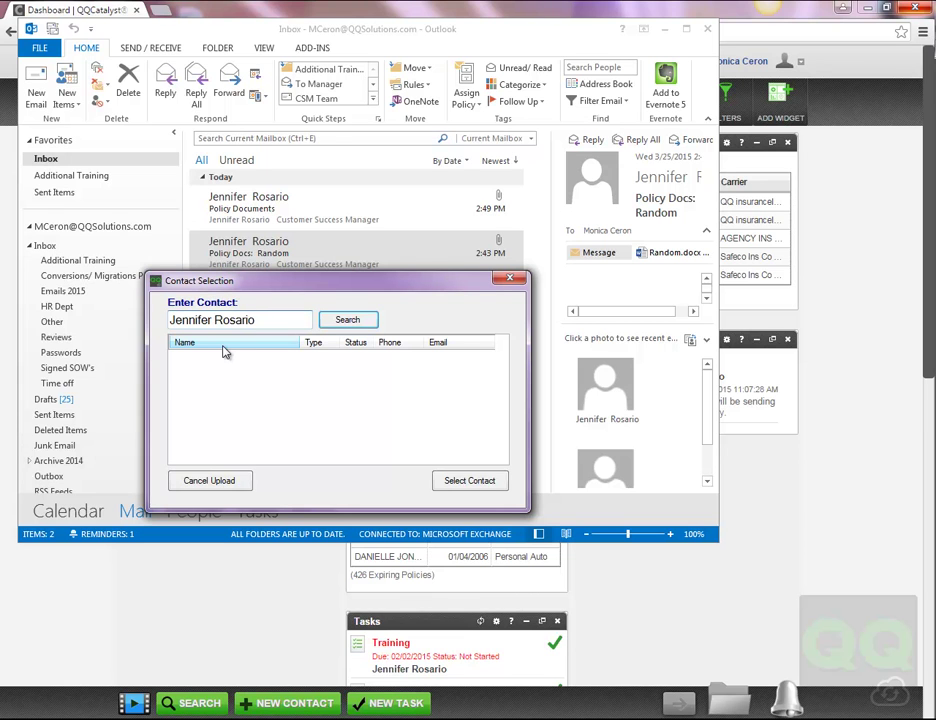
Look up and select the customer's contact, then attach the email to the 06/03/15 Homeowners policy.
left_click(348, 320)
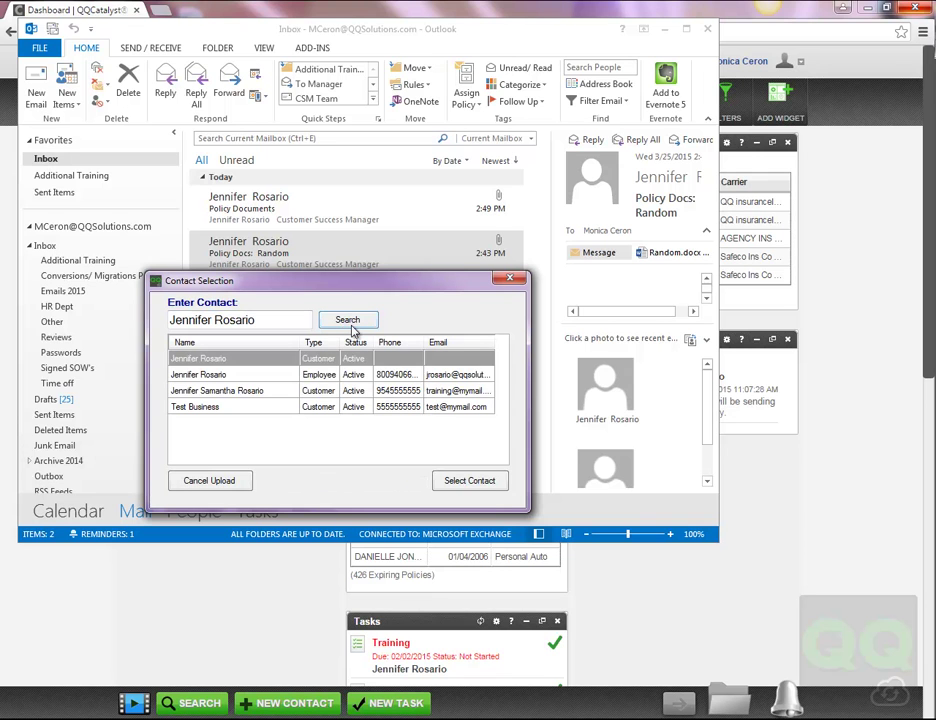
left_click(259, 391)
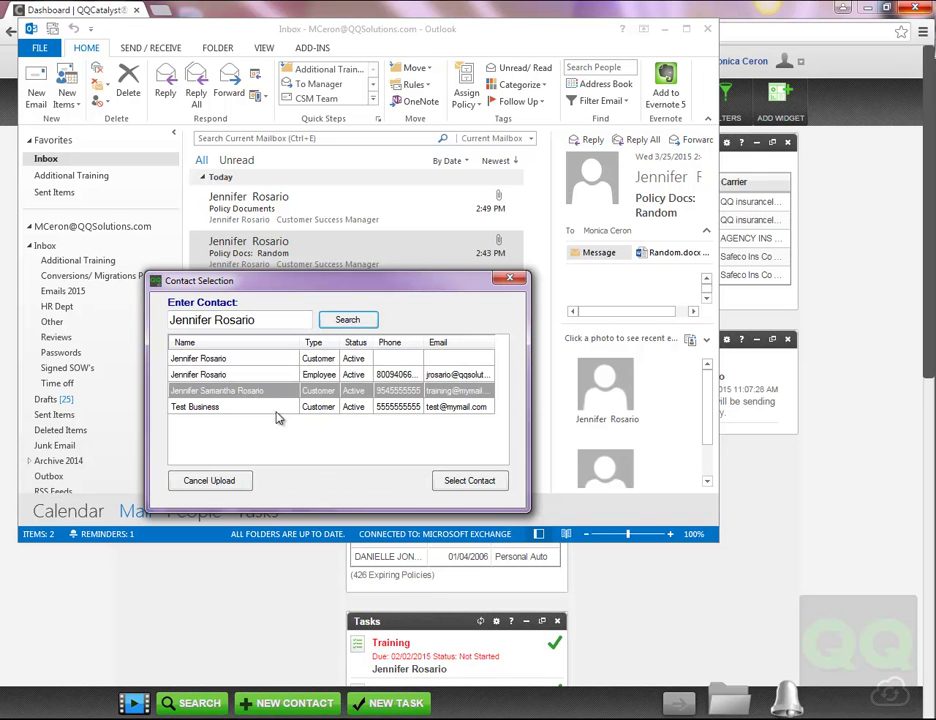
left_click(452, 487)
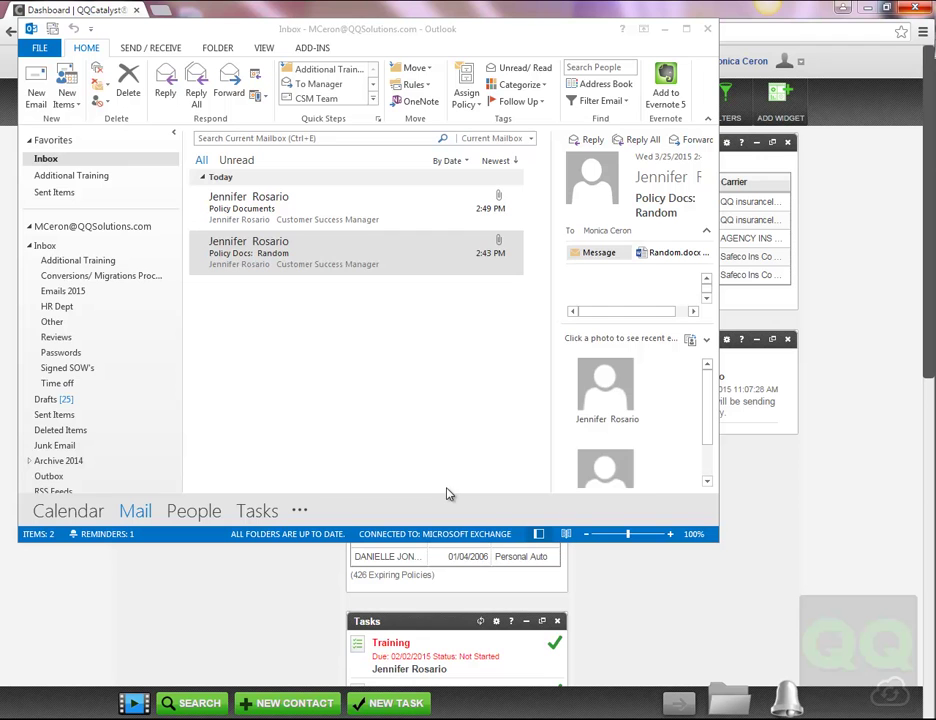
left_click(378, 323)
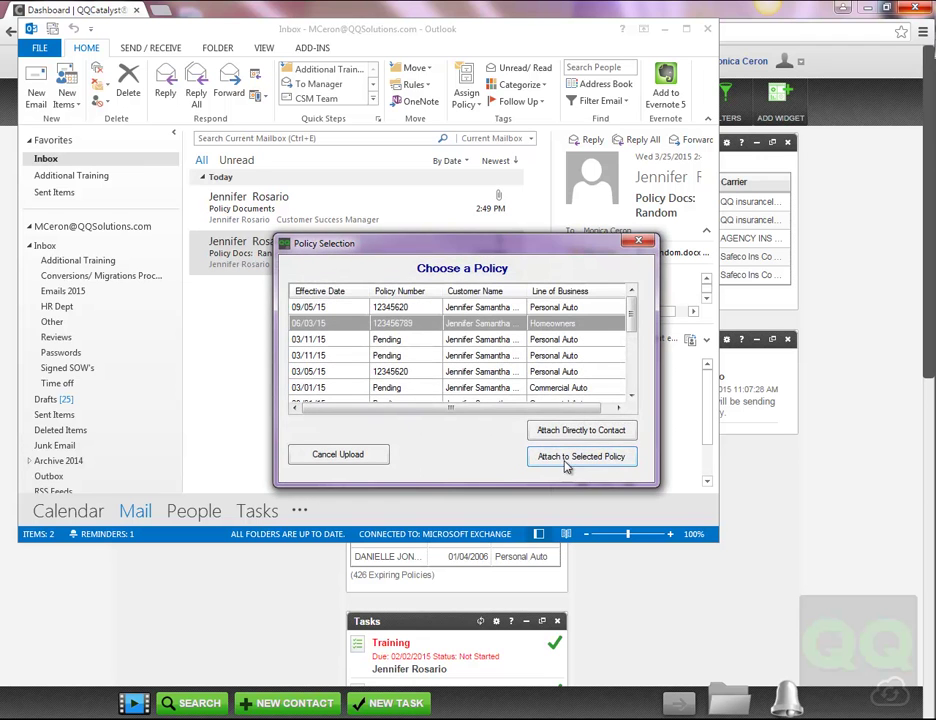
left_click(566, 460)
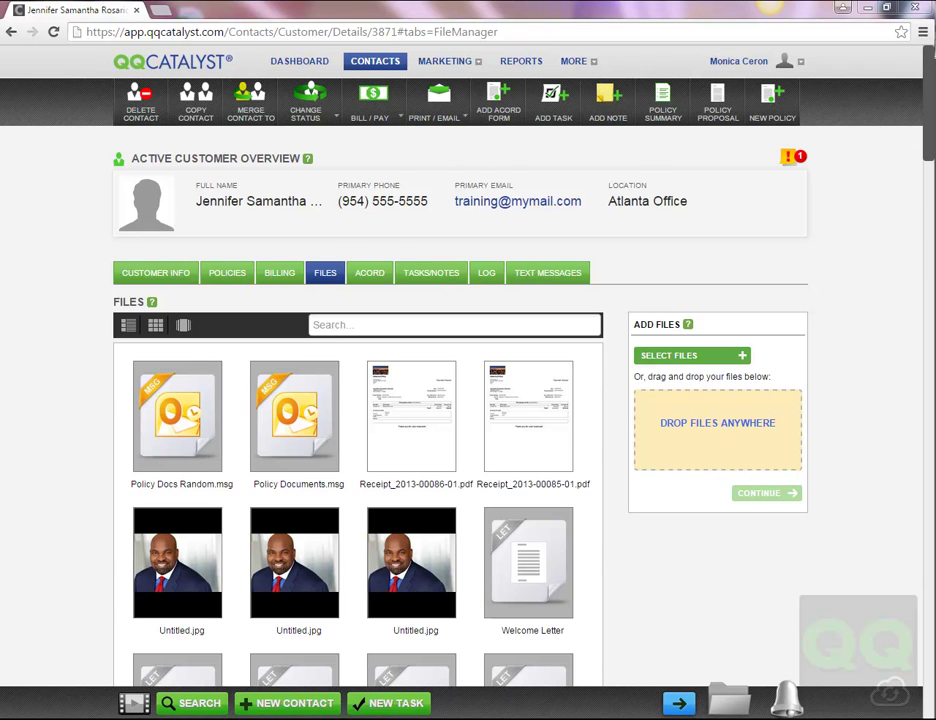
Switch the customer's Files panel between List View and Grid View.
left_click(128, 325)
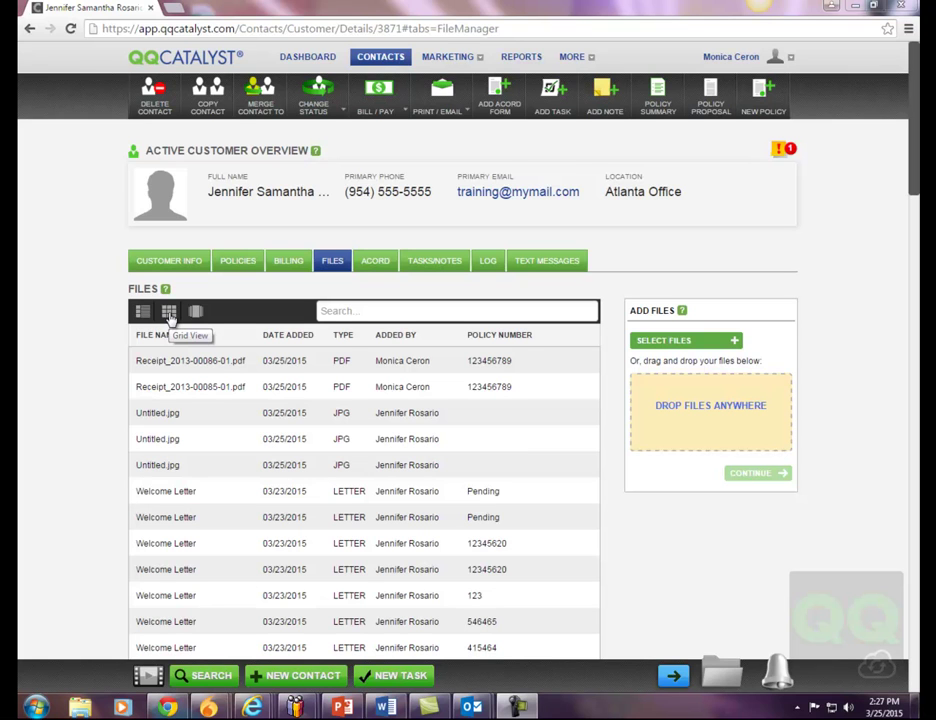
left_click(169, 313)
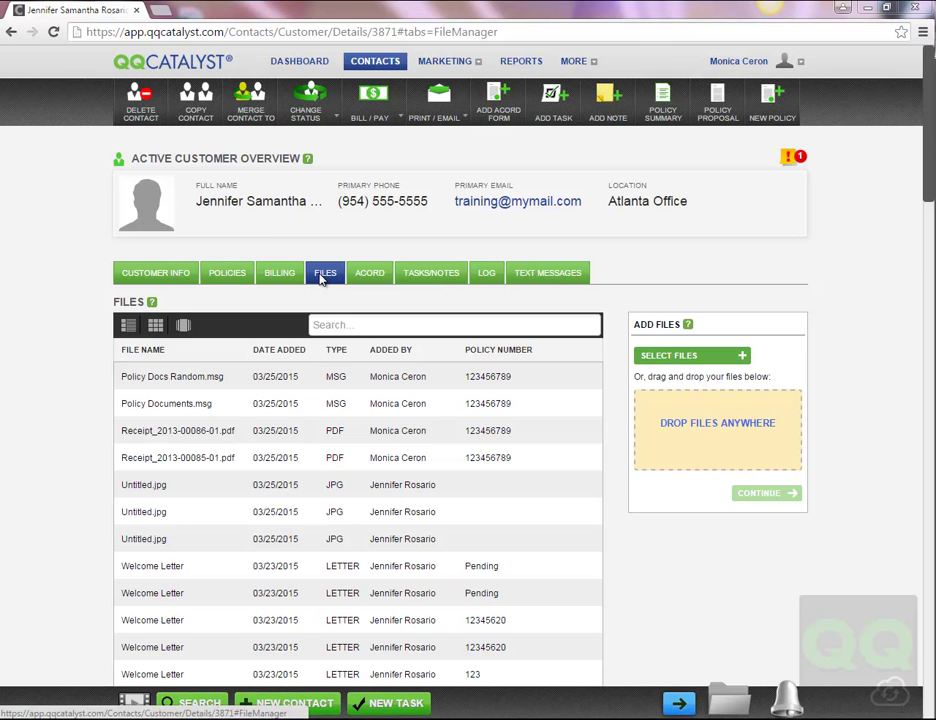
In Grid View, drag Receipt_2013-00086-01.pdf onto the QQ widget to download it into a new message.
left_click(156, 327)
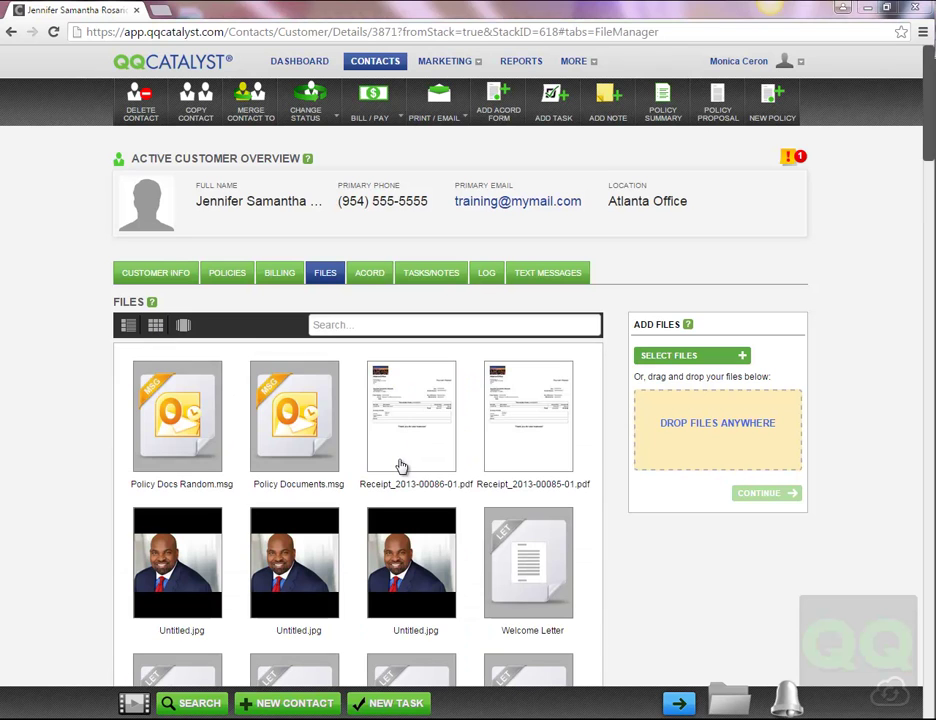
left_click_drag(402, 468, 812, 660)
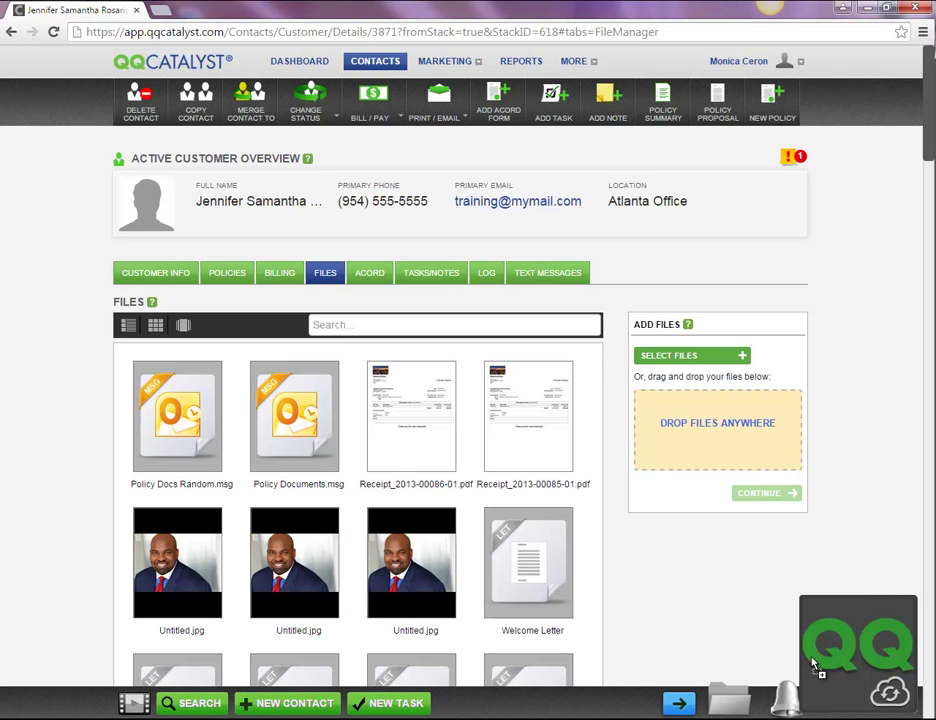
left_click_drag(812, 660, 812, 662)
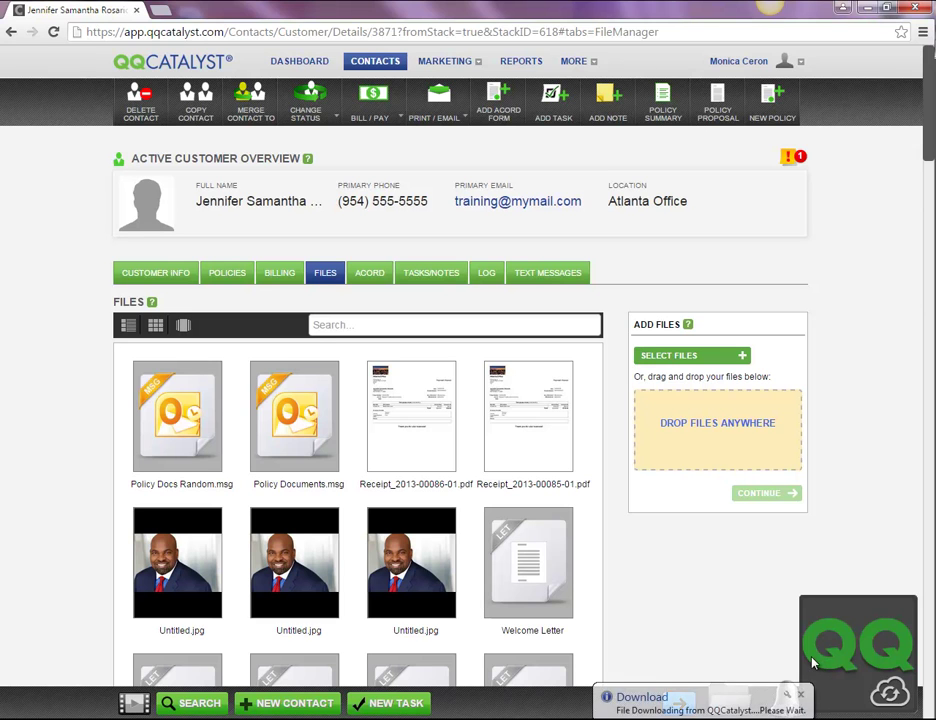